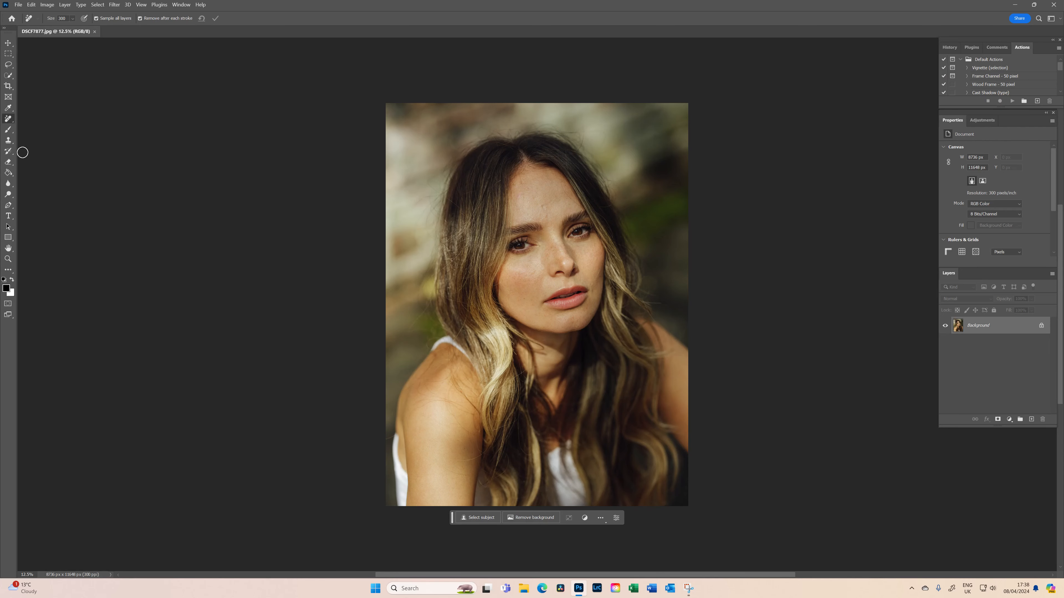
- Add a new empty layer and set up the Clone Stamp with 100% flow and a larger brush
{"action": "left_click", "coordinate": [8, 140]}
{"action": "key", "text": "ctrl+shift+alt+n"}
{"action": "key", "text": "ctrl+plus"}
{"action": "key", "text": "ctrl+plus"}
{"action": "key", "text": "ctrl+plus"}
{"action": "key", "text": "ctrl+plus"}
{"action": "key", "text": "ctrl+plus"}
{"action": "key", "text": "shift+0"}
{"action": "key", "text": "bracketright"}
{"action": "key", "text": "bracketright"}
{"action": "key", "text": "bracketright"}
{"action": "key", "text": "bracketright"}
- Clone out the small blemishes on the chin and beside the corner of the mouth
{"action": "left_click", "coordinate": [596, 404], "text": "alt"}
{"action": "left_click", "coordinate": [599, 404]}
{"action": "left_click", "coordinate": [503, 323], "text": "alt"}
{"action": "left_click", "coordinate": [511, 309]}
{"action": "left_click", "coordinate": [496, 287], "text": "alt"}
{"action": "left_click_drag", "start_coordinate": [507, 284], "coordinate": [510, 282]}
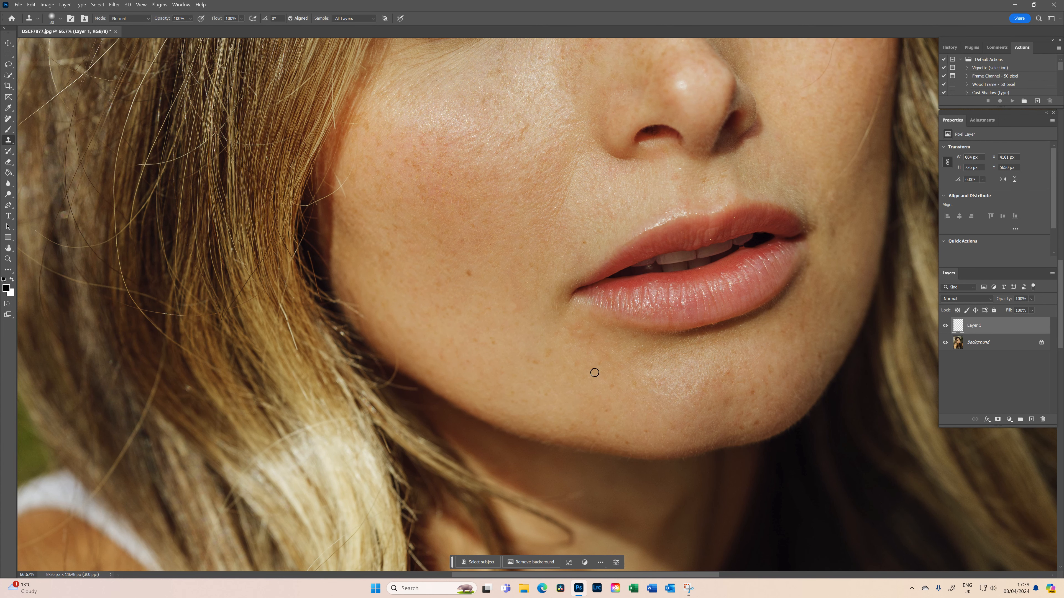
- Clone clean skin over the marks between the nose and the upper lip
{"action": "left_click_drag", "start_coordinate": [789, 337], "coordinate": [755, 387]}
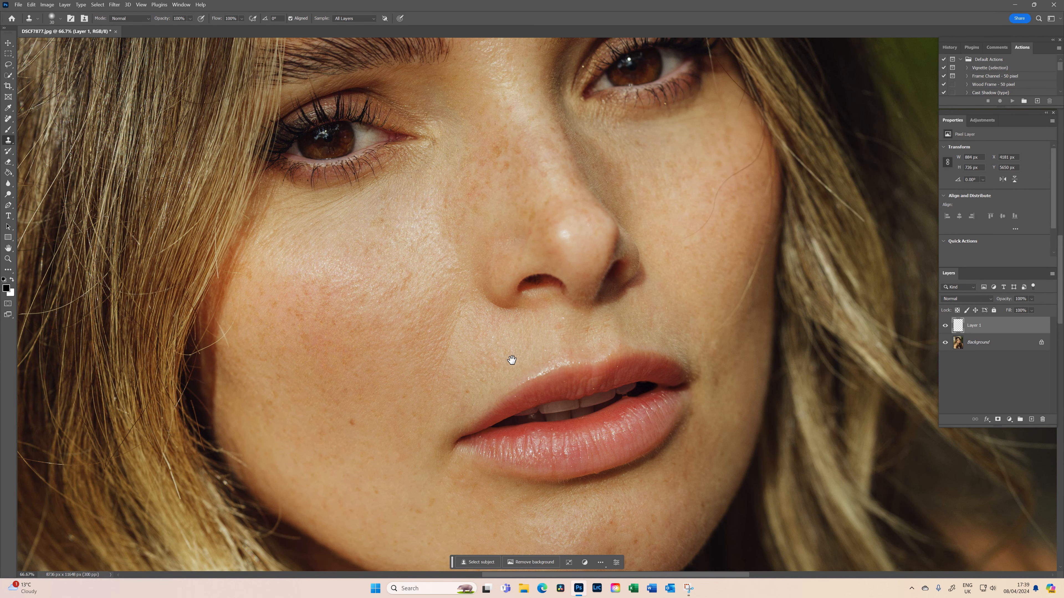
{"action": "left_click", "coordinate": [454, 359], "text": "alt"}
{"action": "left_click_drag", "start_coordinate": [507, 379], "coordinate": [483, 381]}
- Clone out the stray hair and spots on the left side of the forehead
{"action": "left_click_drag", "start_coordinate": [744, 233], "coordinate": [762, 482]}
{"action": "left_click_drag", "start_coordinate": [593, 290], "coordinate": [582, 337]}
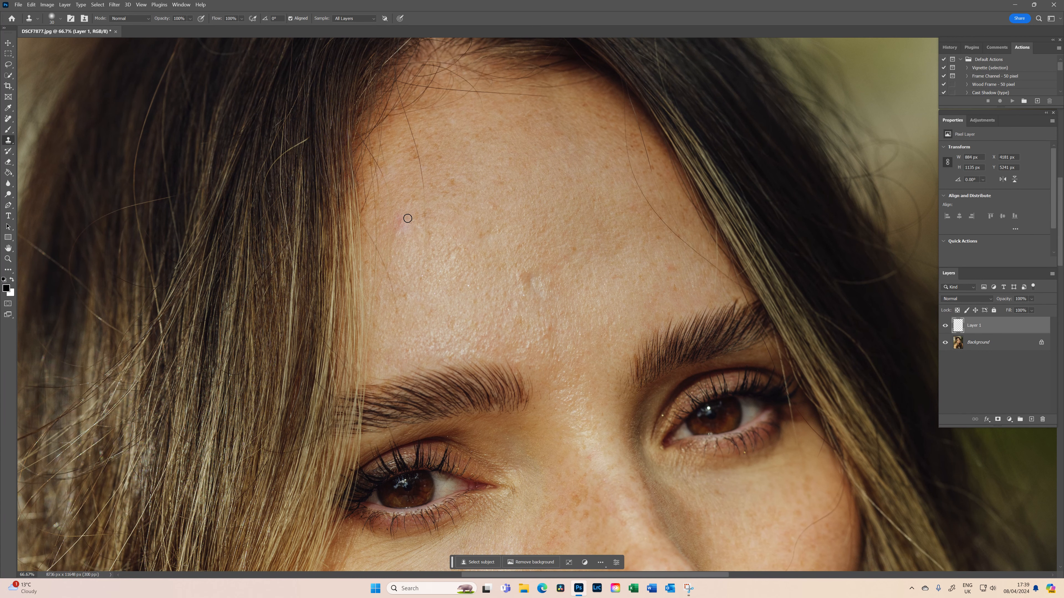
{"action": "left_click", "coordinate": [385, 231], "text": "alt"}
{"action": "left_click", "coordinate": [400, 214]}
{"action": "left_click_drag", "start_coordinate": [405, 223], "coordinate": [405, 213]}
{"action": "left_click", "coordinate": [397, 241], "text": "alt"}
{"action": "left_click", "coordinate": [408, 231]}
- Clone away the dents at the centre of the forehead and the spots toward its right side
{"action": "left_click", "coordinate": [513, 288], "text": "alt"}
{"action": "left_click_drag", "start_coordinate": [528, 287], "coordinate": [521, 273]}
{"action": "left_click", "coordinate": [561, 289], "text": "alt"}
{"action": "left_click_drag", "start_coordinate": [550, 284], "coordinate": [552, 284]}
{"action": "left_click_drag", "start_coordinate": [547, 329], "coordinate": [528, 344]}
{"action": "left_click", "coordinate": [516, 344], "text": "alt"}
{"action": "mouse_move", "coordinate": [517, 299]}
{"action": "left_mouse_down"}
{"action": "mouse_move", "coordinate": [512, 315]}
{"action": "mouse_move", "coordinate": [536, 265]}
{"action": "mouse_move", "coordinate": [533, 280]}
{"action": "left_mouse_up"}
{"action": "left_click", "coordinate": [493, 314], "text": "alt"}
{"action": "left_click", "coordinate": [517, 283], "text": "alt"}
{"action": "left_click_drag", "start_coordinate": [667, 267], "coordinate": [674, 268]}
{"action": "left_click_drag", "start_coordinate": [632, 205], "coordinate": [626, 206]}
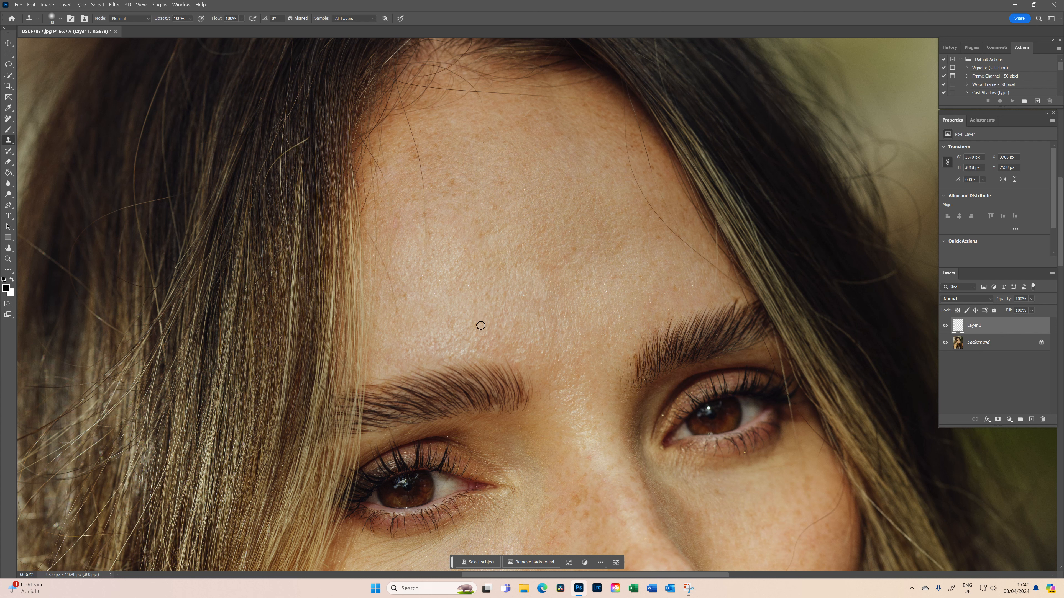
- Clone out the remaining small blemishes above the eyebrows and on the upper forehead
{"action": "left_click", "coordinate": [436, 334], "text": "alt"}
{"action": "left_click_drag", "start_coordinate": [454, 328], "coordinate": [450, 327]}
{"action": "left_click", "coordinate": [435, 346]}
{"action": "left_click", "coordinate": [467, 347], "text": "alt"}
{"action": "left_click", "coordinate": [478, 350]}
{"action": "left_click", "coordinate": [560, 343], "text": "alt"}
{"action": "mouse_move", "coordinate": [552, 350]}
{"action": "left_mouse_down"}
{"action": "mouse_move", "coordinate": [557, 317]}
{"action": "mouse_move", "coordinate": [577, 306]}
{"action": "left_mouse_up"}
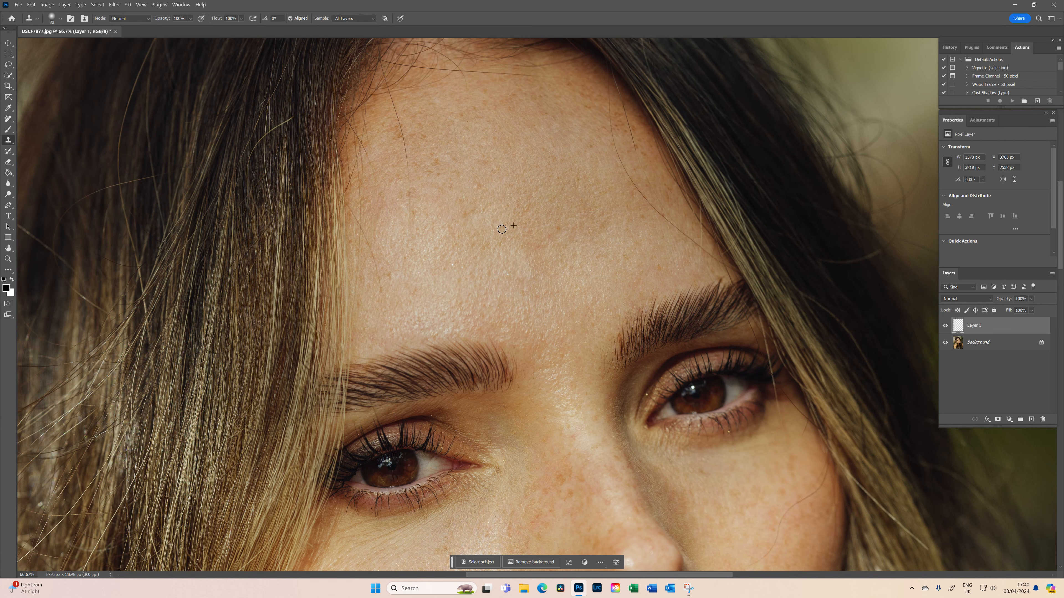
{"action": "left_click", "coordinate": [490, 182], "text": "alt"}
{"action": "left_click", "coordinate": [476, 185]}
- Clean up the remaining marks beside the upper lip and on the chin with cloned skin
{"action": "left_click_drag", "start_coordinate": [561, 315], "coordinate": [482, 149]}
{"action": "mouse_move", "coordinate": [584, 375]}
{"action": "left_mouse_down"}
{"action": "mouse_move", "coordinate": [534, 271]}
{"action": "mouse_move", "coordinate": [570, 233]}
{"action": "left_mouse_up"}
{"action": "left_click_drag", "start_coordinate": [568, 340], "coordinate": [565, 273]}
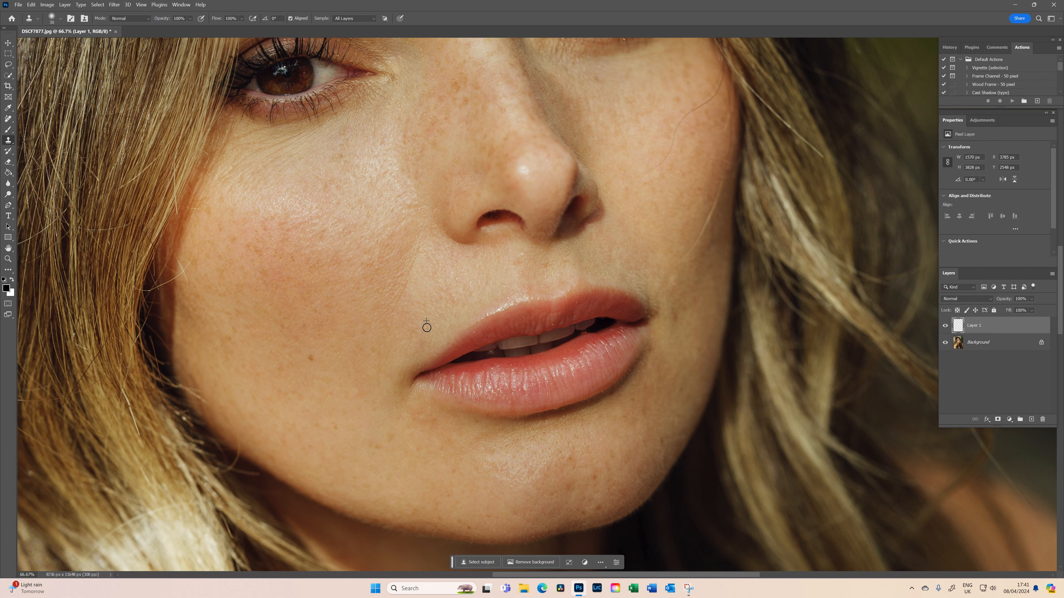
{"action": "left_click", "coordinate": [448, 309], "text": "alt"}
{"action": "left_click_drag", "start_coordinate": [455, 302], "coordinate": [450, 297]}
{"action": "left_click", "coordinate": [560, 462], "text": "alt"}
- Clone out the stray hair crossing the right cheek and the marks beside the nose
{"action": "scroll", "coordinate": [648, 411], "scroll_direction": "up", "scroll_amount": 5}
{"action": "scroll", "coordinate": [648, 411], "scroll_direction": "right", "scroll_amount": 2}
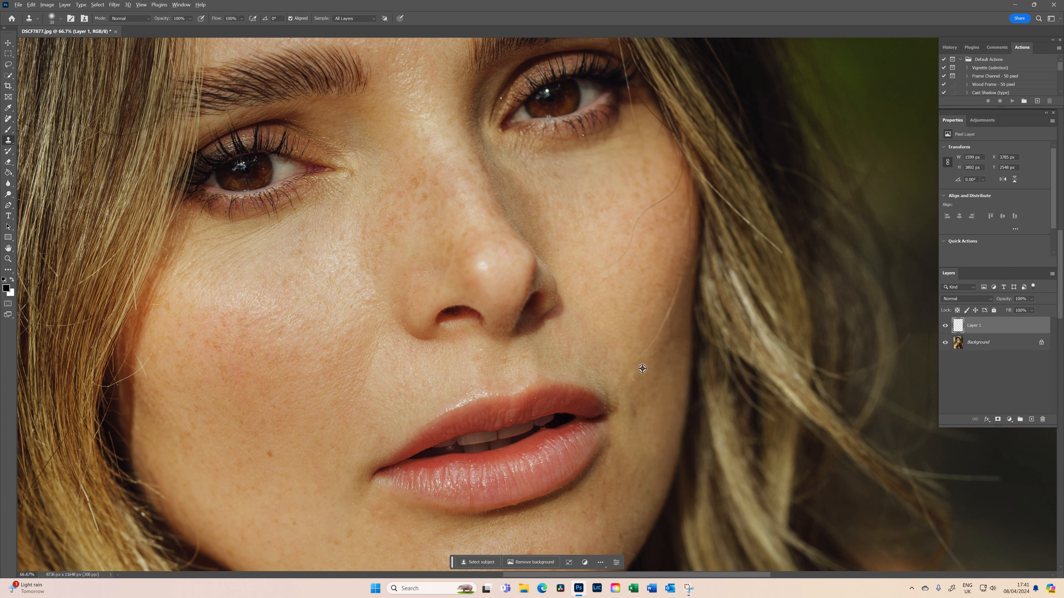
{"action": "left_click", "coordinate": [642, 369], "text": "alt"}
{"action": "key", "text": "ctrl+z"}
{"action": "left_click_drag", "start_coordinate": [630, 290], "coordinate": [625, 341]}
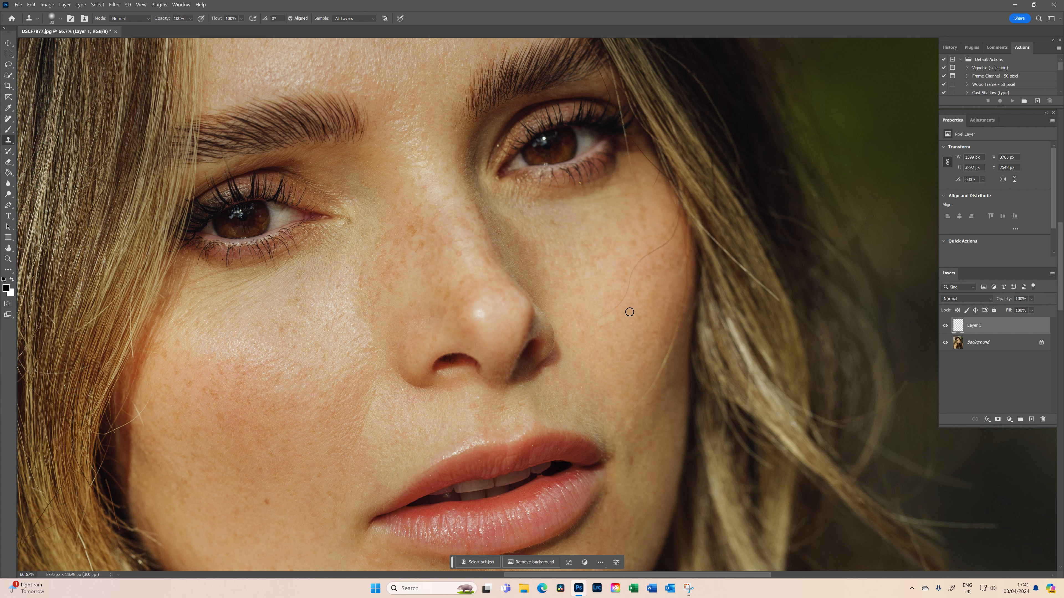
{"action": "mouse_move", "coordinate": [599, 317]}
{"action": "left_mouse_down"}
{"action": "mouse_move", "coordinate": [623, 294]}
{"action": "mouse_move", "coordinate": [632, 256]}
{"action": "mouse_move", "coordinate": [653, 252]}
{"action": "left_mouse_up"}
{"action": "left_click_drag", "start_coordinate": [671, 235], "coordinate": [677, 227]}
{"action": "left_click", "coordinate": [572, 336], "text": "alt"}
{"action": "left_click_drag", "start_coordinate": [560, 334], "coordinate": [583, 353]}
- Clone skin over the stray hairs along the top of the forehead at the hairline
{"action": "left_click", "coordinate": [583, 352], "text": "alt"}
{"action": "left_click_drag", "start_coordinate": [576, 296], "coordinate": [628, 419]}
{"action": "left_click_drag", "start_coordinate": [545, 243], "coordinate": [570, 377]}
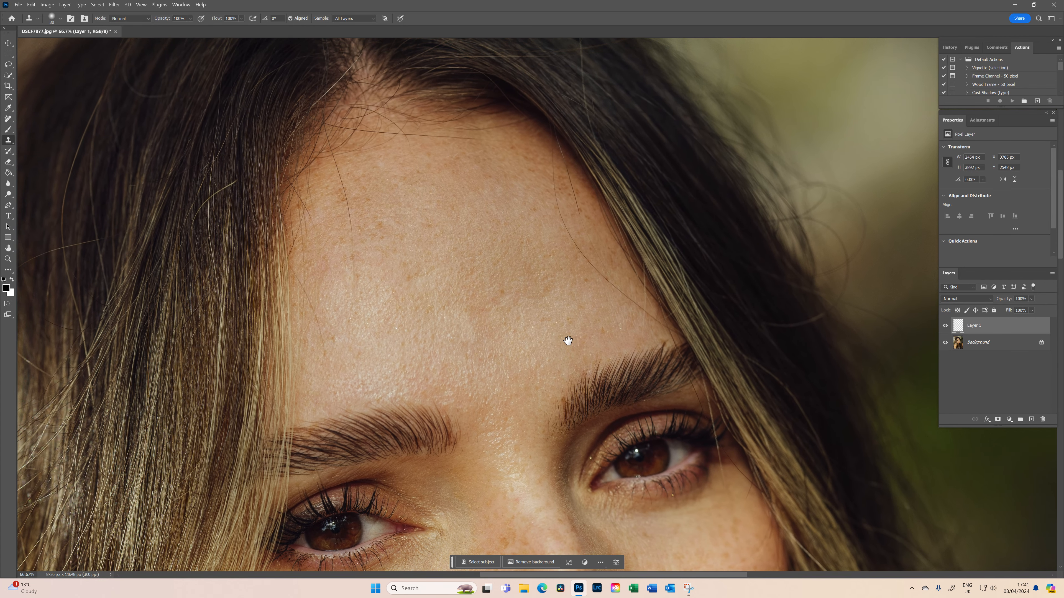
{"action": "left_click_drag", "start_coordinate": [569, 334], "coordinate": [589, 352]}
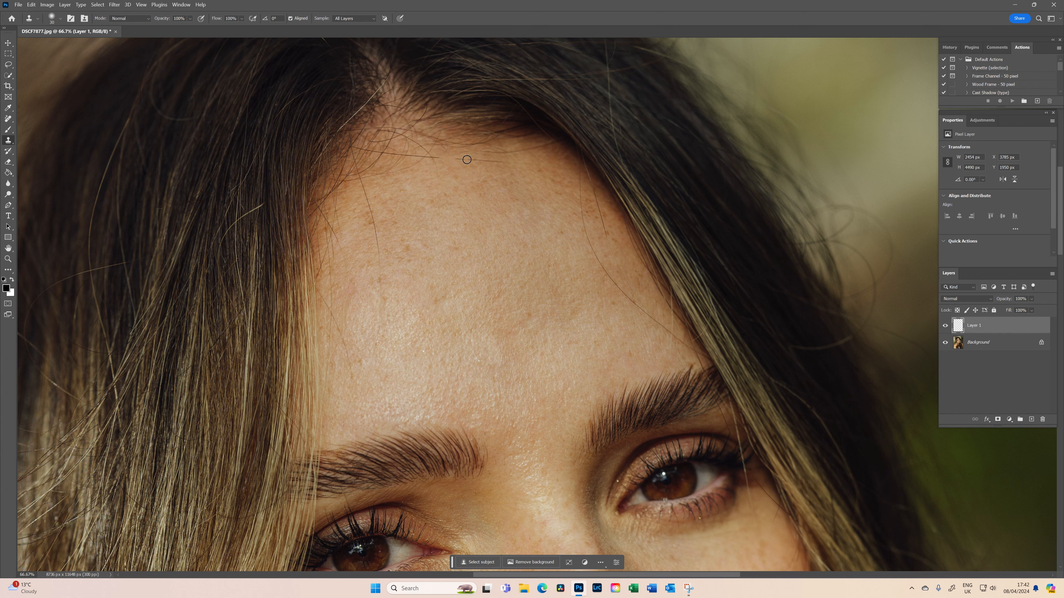
{"action": "mouse_move", "coordinate": [475, 161]}
{"action": "left_mouse_down"}
{"action": "mouse_move", "coordinate": [458, 161]}
{"action": "mouse_move", "coordinate": [503, 162]}
{"action": "left_mouse_up"}
- Add a Curves adjustment layer with the midtones raised to brighten the image, and invert its mask to black
{"action": "left_click", "coordinate": [984, 122]}
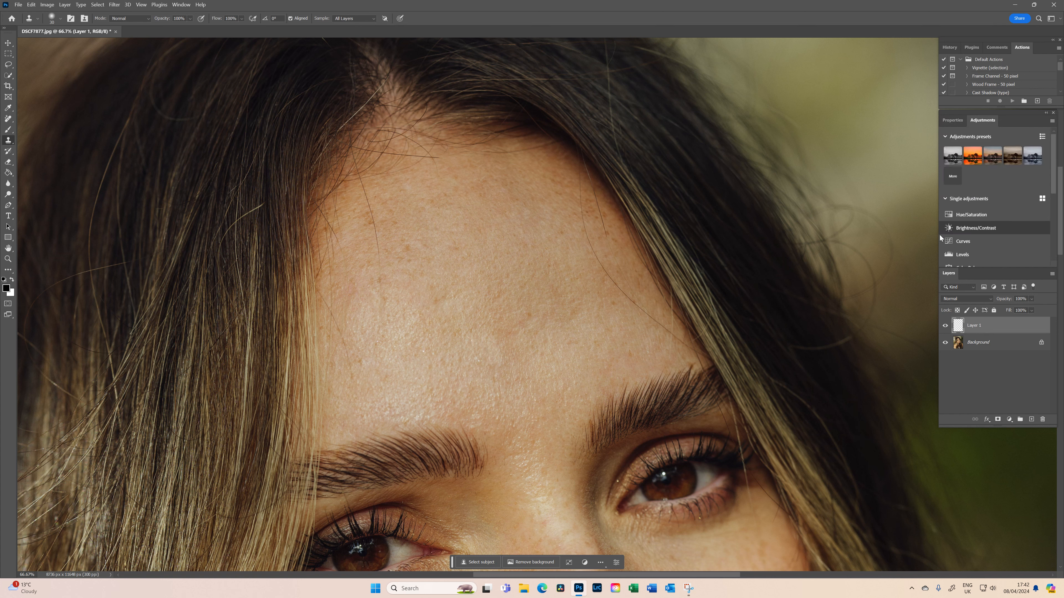
{"action": "left_click", "coordinate": [961, 242]}
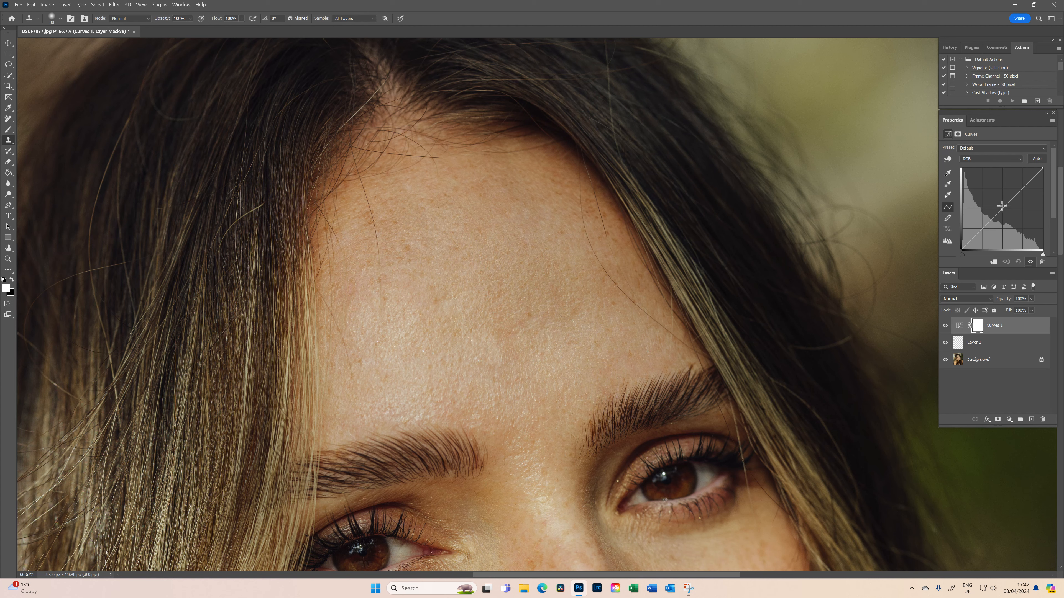
{"action": "left_click_drag", "start_coordinate": [1001, 211], "coordinate": [993, 204]}
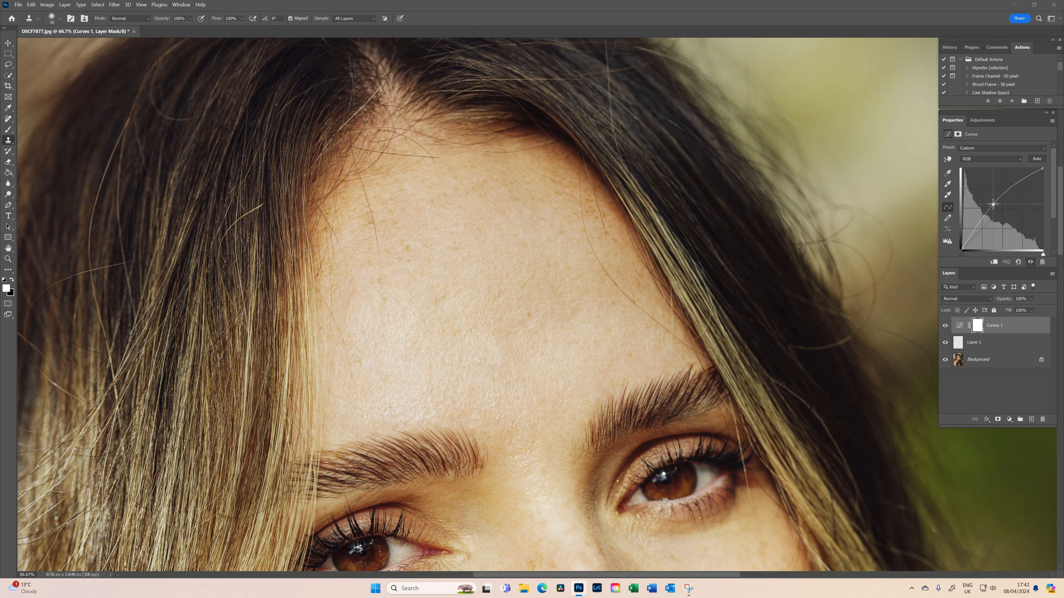
{"action": "key", "text": "ctrl+i"}
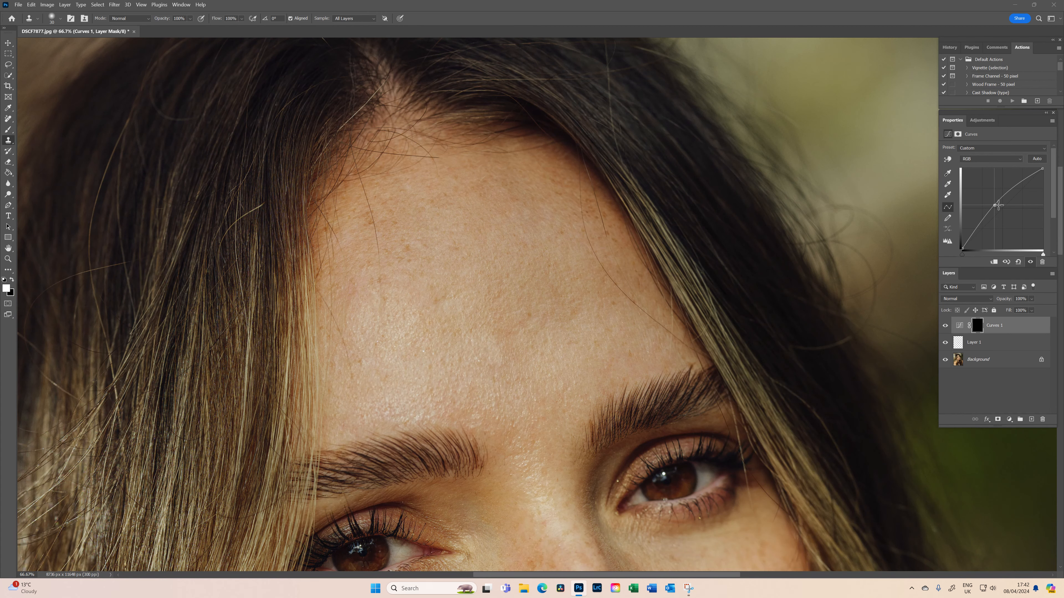
- Switch to the Brush with white paint, set its flow to 3% and bring the whole face into view
{"action": "key", "text": "b"}
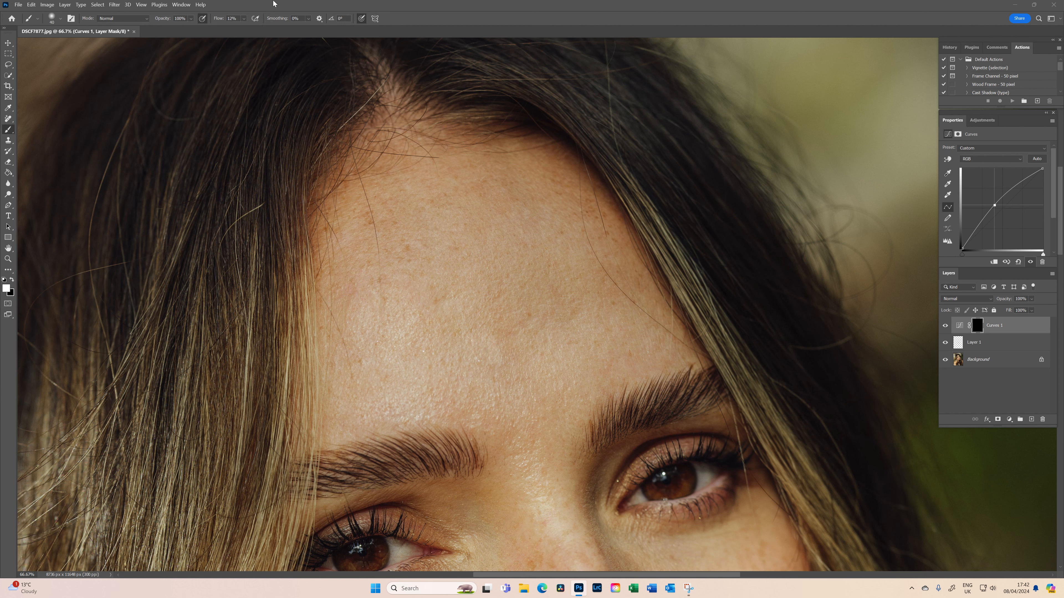
{"action": "left_click", "coordinate": [243, 19]}
{"action": "key", "text": "ctrl+minus"}
{"action": "key", "text": "ctrl+minus"}
{"action": "key", "text": "ctrl+minus"}
{"action": "key", "text": "ctrl+minus"}
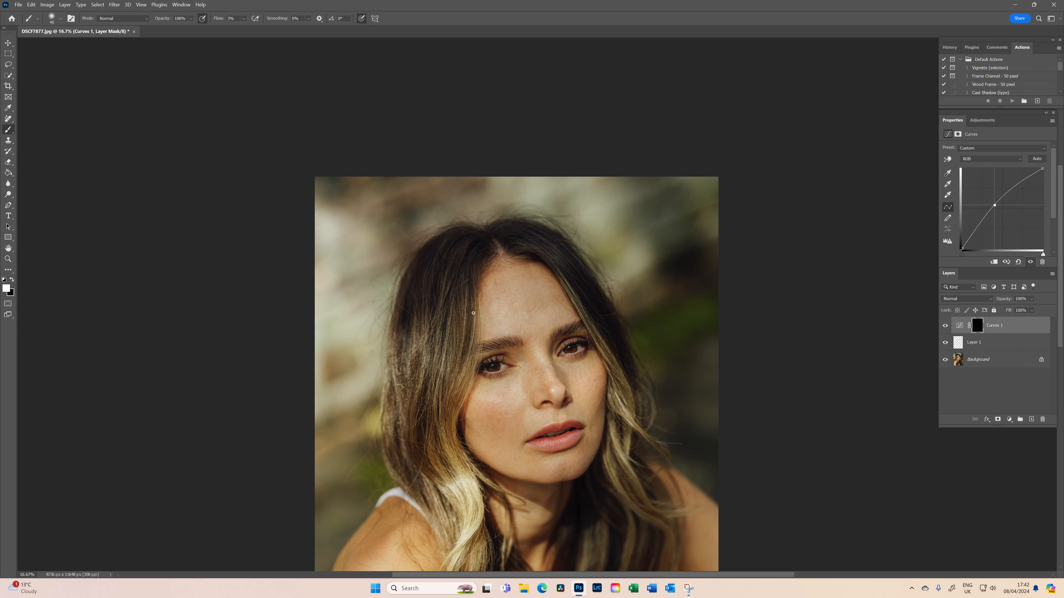
{"action": "left_click_drag", "start_coordinate": [558, 268], "coordinate": [453, 209]}
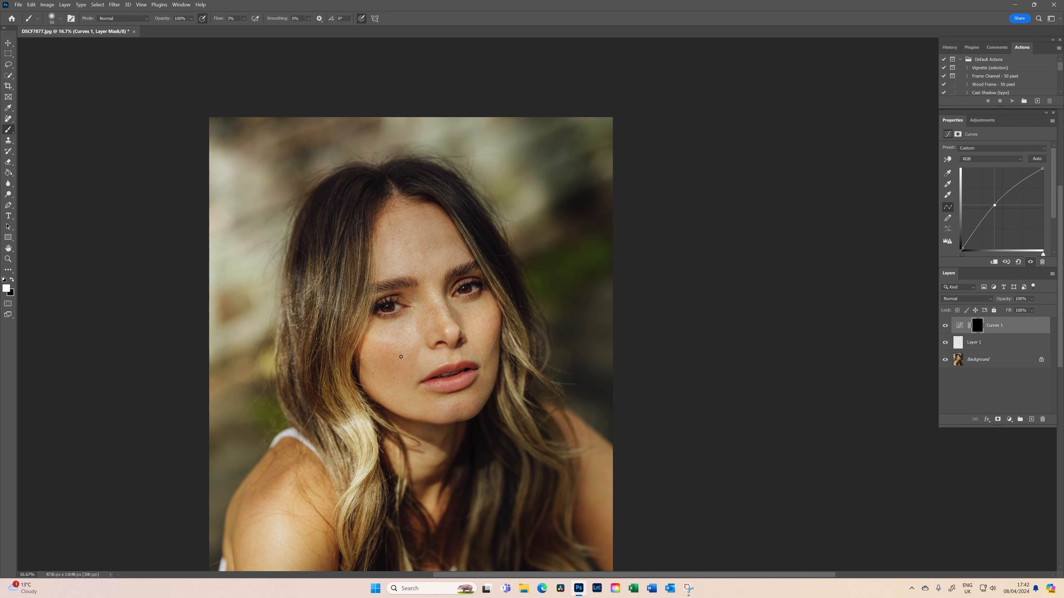
- Paint white on the Curves 1 mask over the uneven darker skin areas, varying the brush size
{"action": "key", "text": "bracketright"}
{"action": "key", "text": "bracketright"}
{"action": "key", "text": "bracketleft"}
{"action": "key", "text": "bracketleft"}
{"action": "key", "text": "bracketleft"}
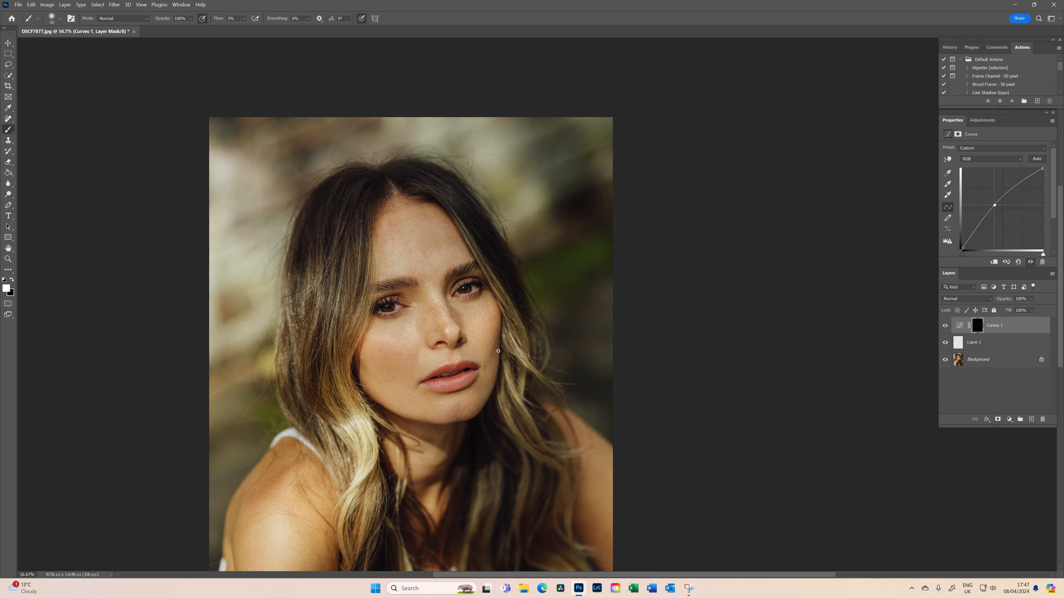
- Compare the face with and without the Curves 1 adjustment at a closer zoom
{"action": "left_click", "coordinate": [945, 326]}
{"action": "left_click", "coordinate": [945, 326]}
{"action": "key", "text": "ctrl+plus"}
{"action": "key", "text": "ctrl+plus"}
{"action": "left_click_drag", "start_coordinate": [675, 364], "coordinate": [799, 322]}
{"action": "left_click", "coordinate": [945, 326]}
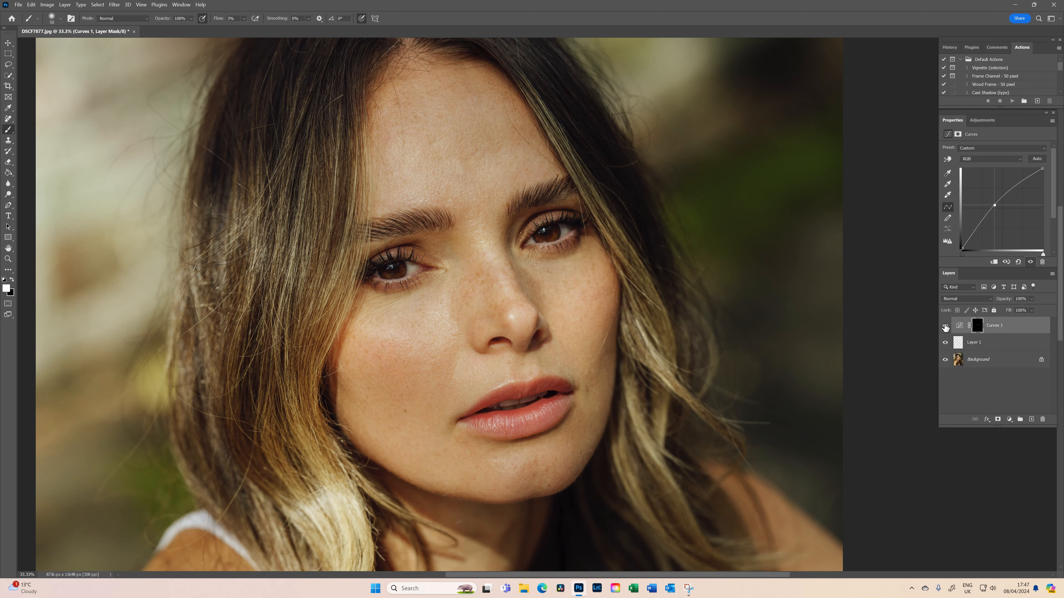
{"action": "left_click", "coordinate": [945, 327]}
{"action": "left_click", "coordinate": [945, 326]}
{"action": "left_click", "coordinate": [946, 326]}
{"action": "left_click", "coordinate": [945, 326]}
{"action": "left_click", "coordinate": [945, 327]}
{"action": "left_click", "coordinate": [946, 326]}
- Add a second, stronger brightening Curves adjustment layer and invert its mask to black
{"action": "left_click", "coordinate": [982, 120]}
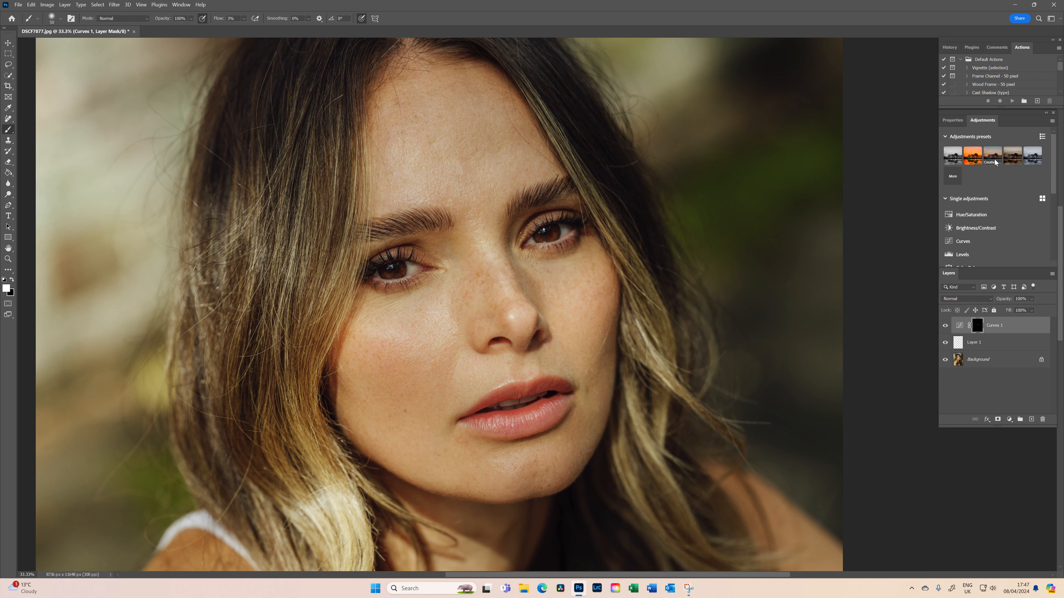
{"action": "left_click", "coordinate": [972, 244]}
{"action": "left_click_drag", "start_coordinate": [999, 211], "coordinate": [989, 204]}
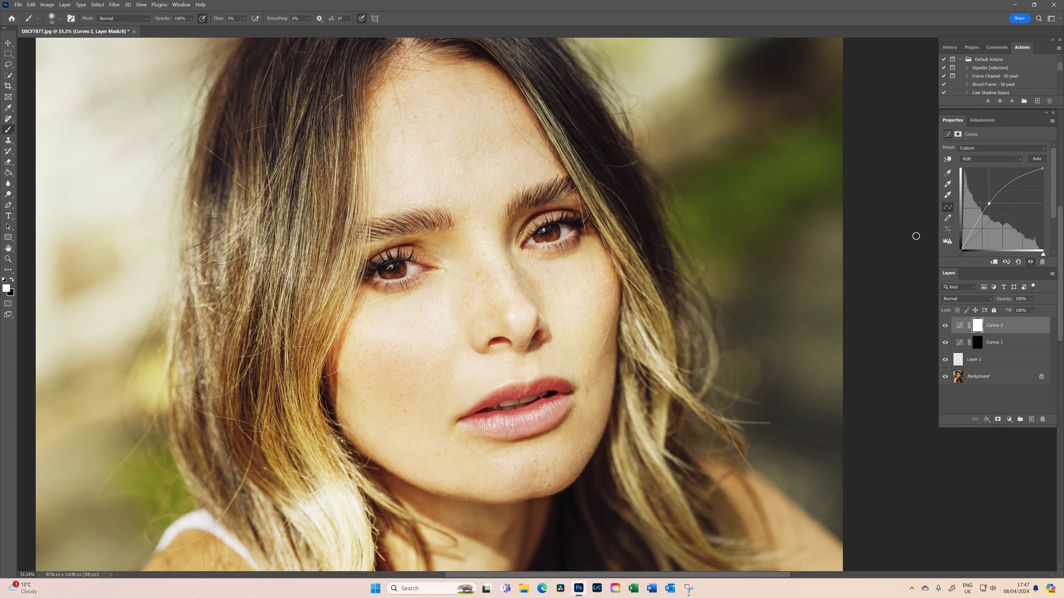
{"action": "key", "text": "ctrl+i"}
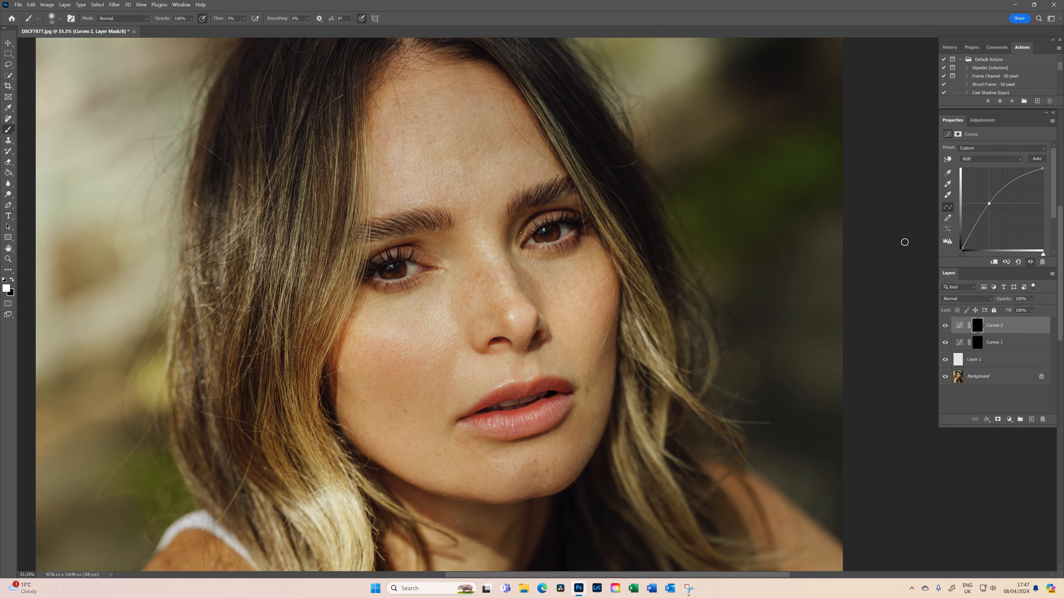
- Paint white on the Curves 2 mask with progressively smaller brushes, and compare the result with the original Background
{"action": "key", "text": "ctrl+0"}
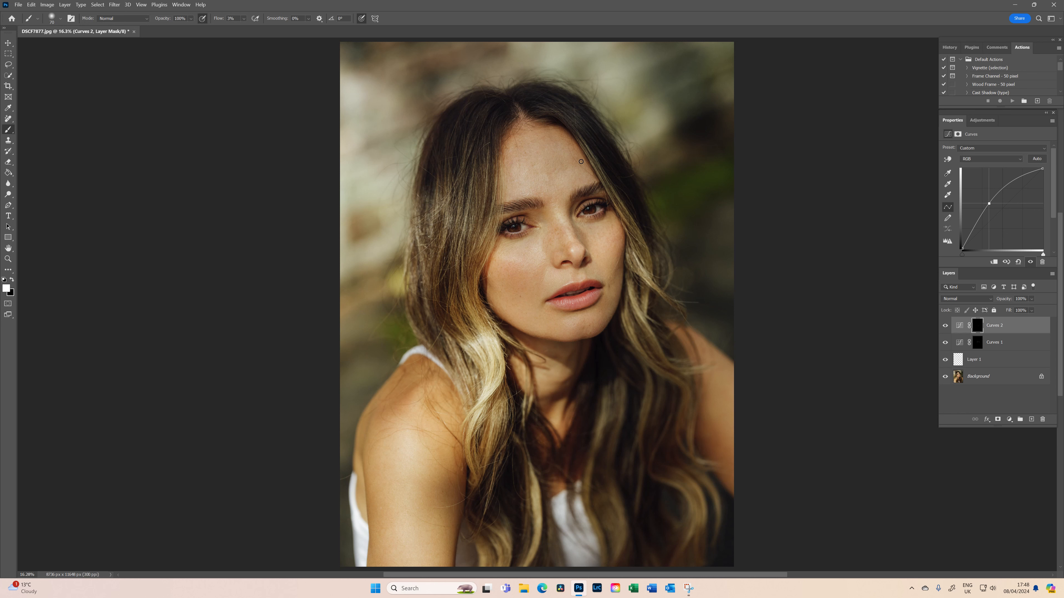
{"action": "key", "text": "bracketleft"}
{"action": "key", "text": "bracketleft"}
{"action": "key", "text": "bracketleft"}
{"action": "key", "text": "bracketleft"}
{"action": "key", "text": "bracketleft"}
{"action": "key", "text": "bracketleft"}
{"action": "left_click", "coordinate": [945, 377], "text": "alt"}
{"action": "left_click", "coordinate": [945, 377], "text": "alt"}
- Add a third Curves adjustment layer with raised midtones and hide its effect with an inverted black mask
{"action": "left_click", "coordinate": [984, 123]}
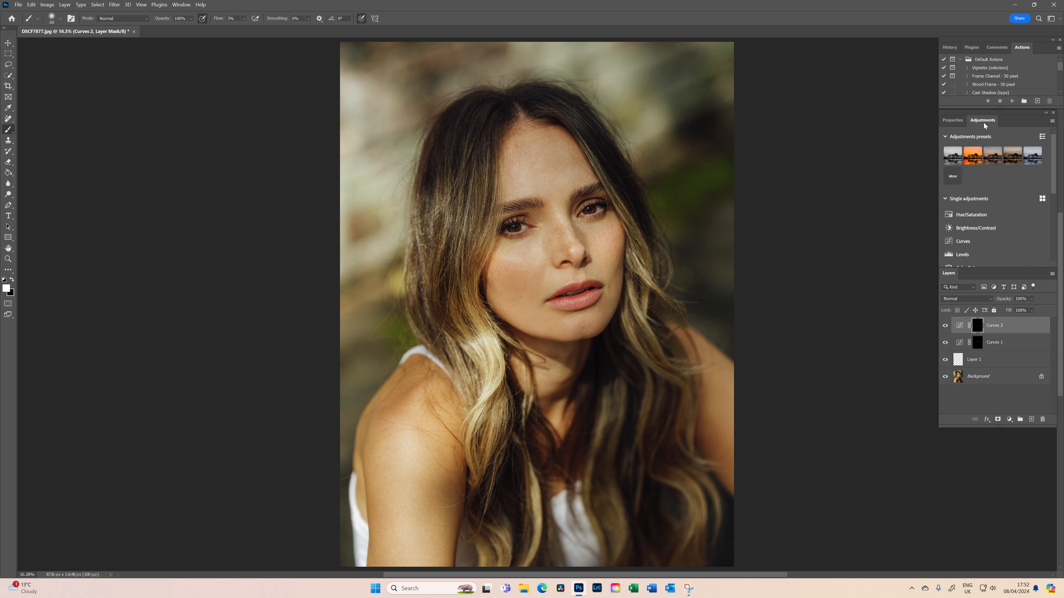
{"action": "left_click", "coordinate": [992, 243]}
{"action": "left_click_drag", "start_coordinate": [999, 208], "coordinate": [989, 203]}
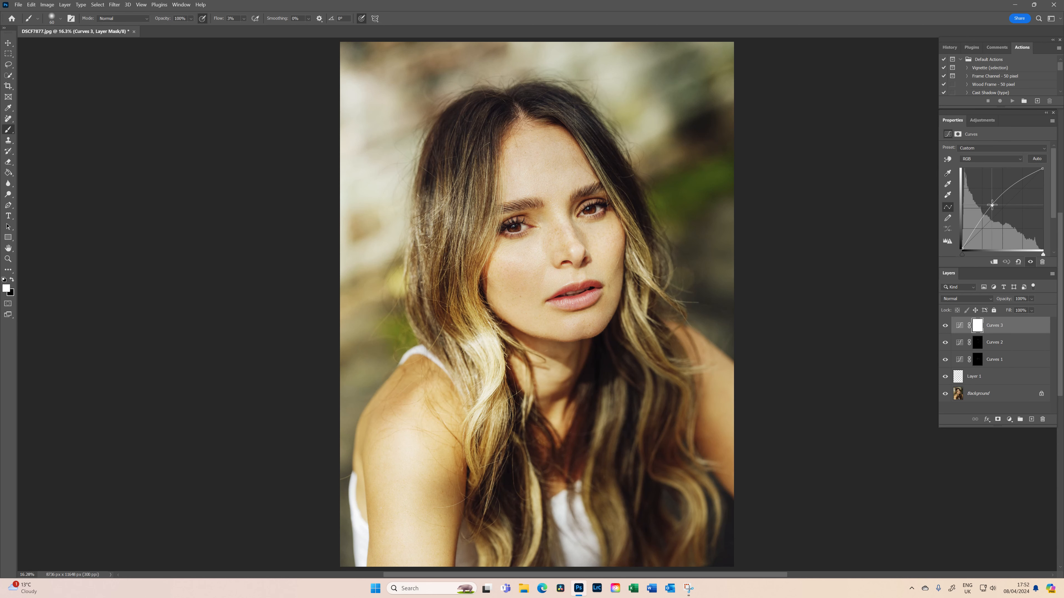
{"action": "key", "text": "ctrl+i"}
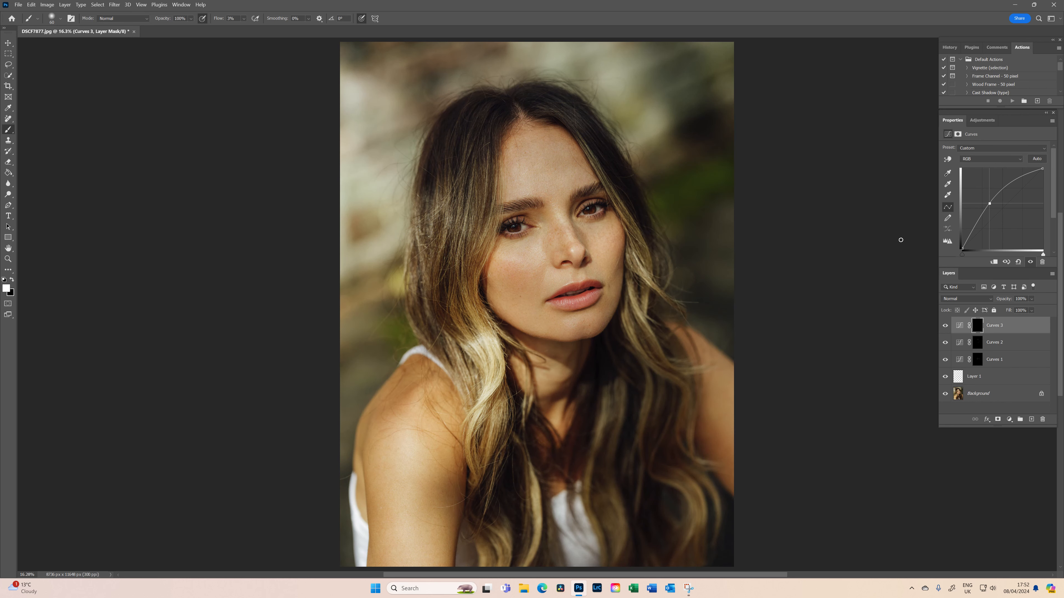
- Set the brush flow to 9% and paint white on the Curves 3 mask, varying the brush size
{"action": "left_click", "coordinate": [242, 18]}
{"action": "left_click_drag", "start_coordinate": [244, 28], "coordinate": [247, 29]}
{"action": "key", "text": "bracketright"}
{"action": "key", "text": "bracketright"}
{"action": "key", "text": "bracketleft"}
{"action": "key", "text": "bracketleft"}
{"action": "key", "text": "bracketleft"}
{"action": "key", "text": "bracketright"}
{"action": "key", "text": "bracketright"}
{"action": "key", "text": "bracketright"}
{"action": "key", "text": "bracketright"}
{"action": "key", "text": "bracketright"}
- Compare the portrait with and without the Curves 3 adjustment
{"action": "left_click", "coordinate": [946, 325]}
{"action": "left_click", "coordinate": [945, 326]}
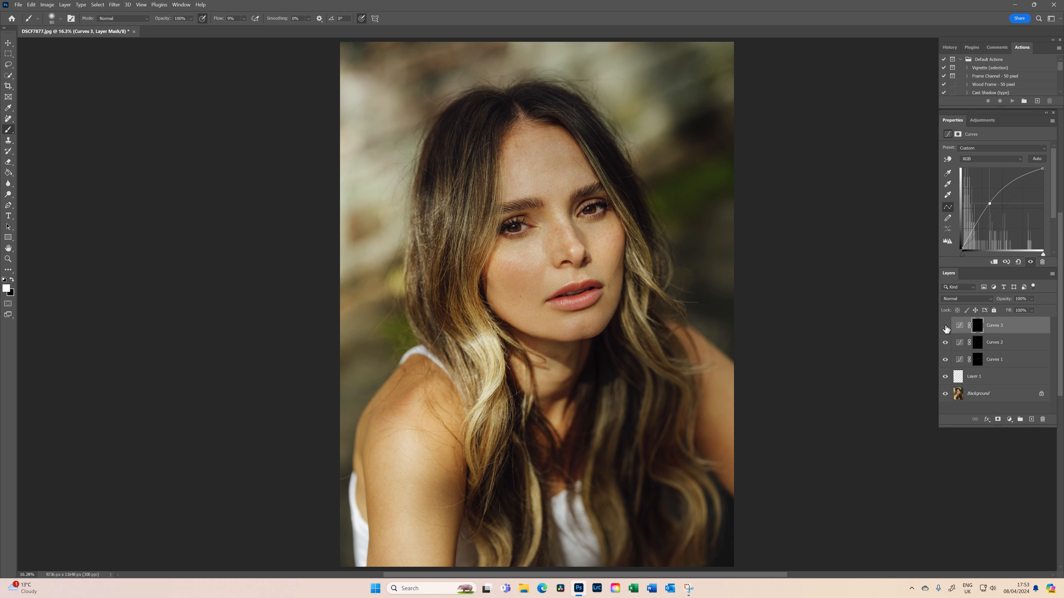
{"action": "left_click", "coordinate": [945, 326]}
- Compare the fully retouched portrait with the original Background, both in full view and close up on the face
{"action": "left_click", "coordinate": [945, 396], "text": "alt"}
{"action": "left_click", "coordinate": [945, 396], "text": "alt"}
{"action": "key", "text": "ctrl+plus"}
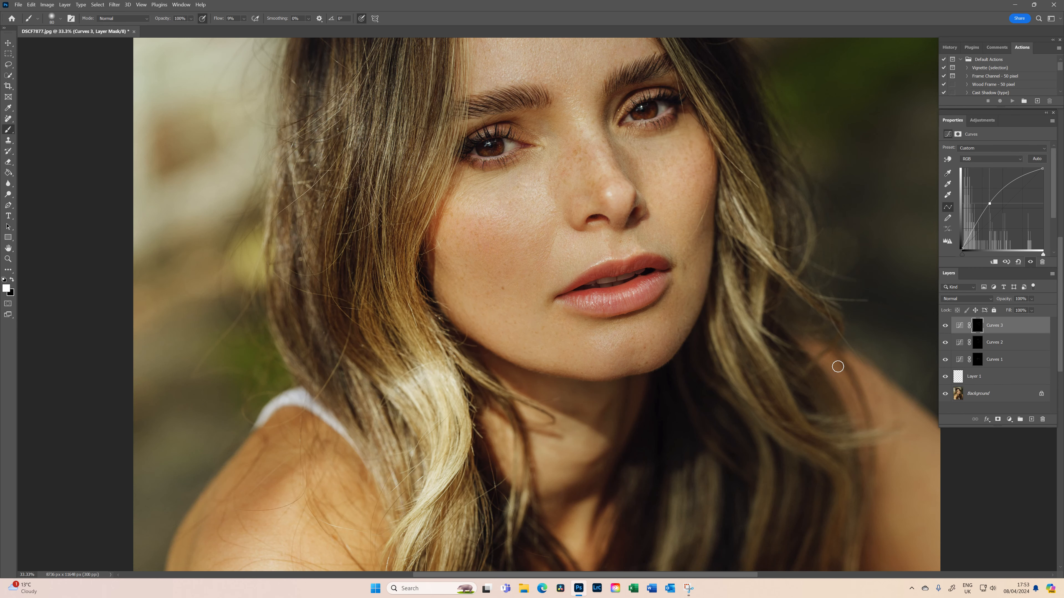
{"action": "left_click_drag", "start_coordinate": [765, 332], "coordinate": [681, 468]}
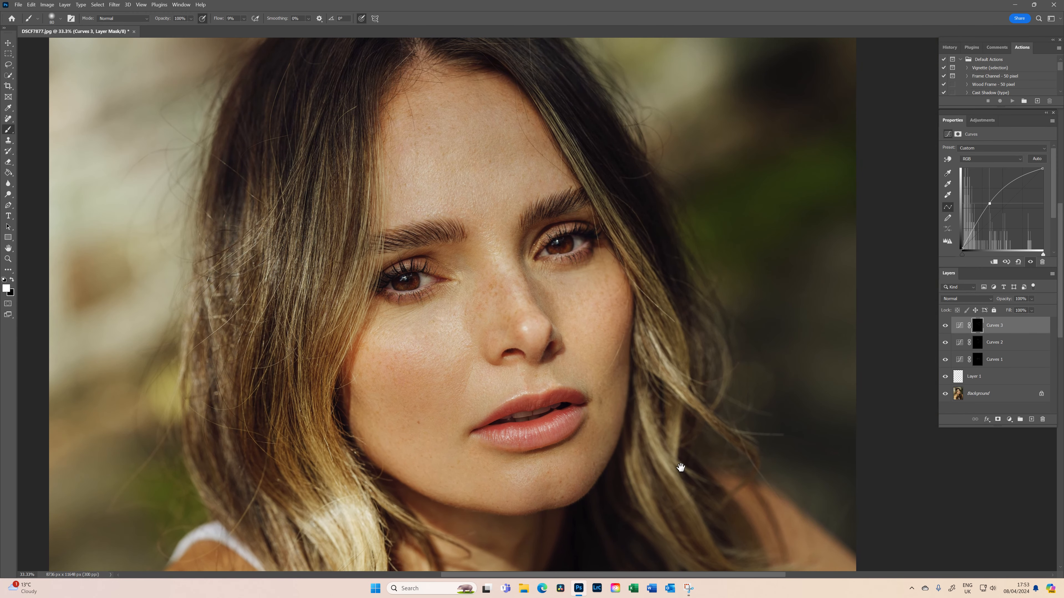
{"action": "left_click", "coordinate": [945, 395], "text": "alt"}
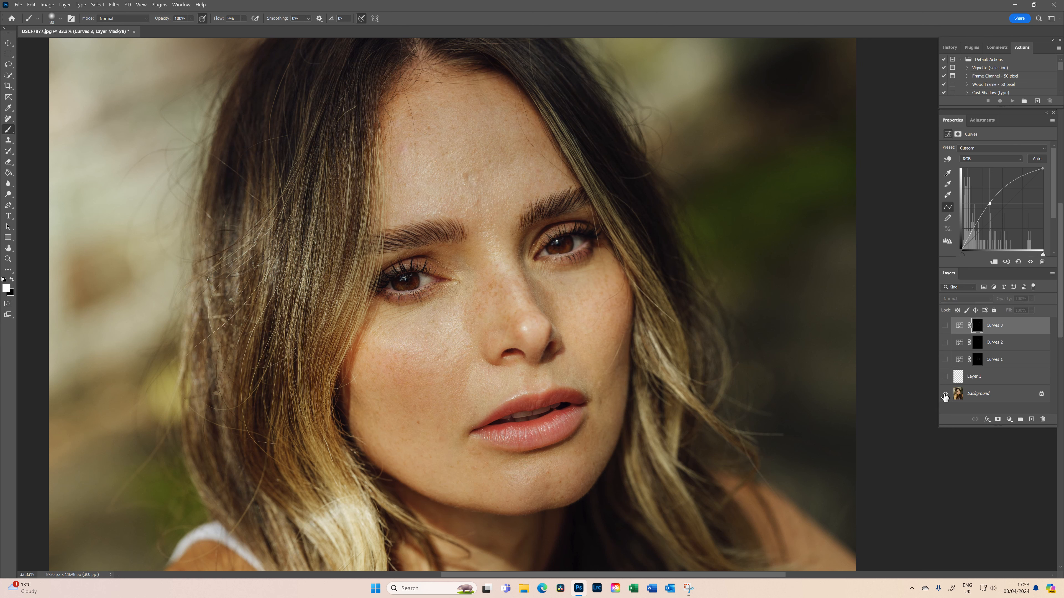
{"action": "left_click", "coordinate": [945, 395], "text": "alt"}
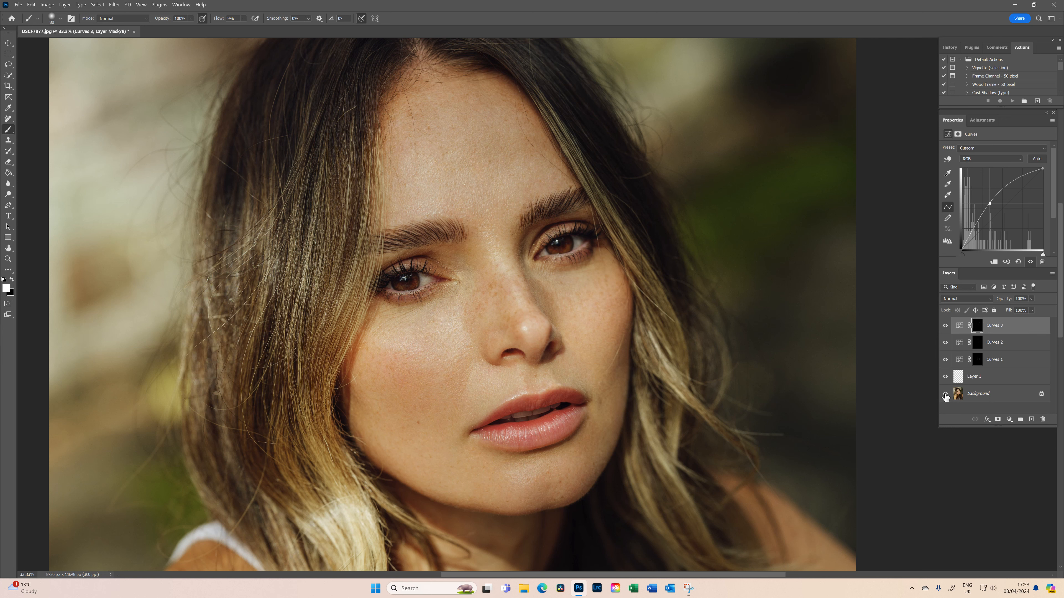
{"action": "left_click", "coordinate": [944, 395], "text": "alt"}
{"action": "left_click", "coordinate": [945, 395], "text": "alt"}
{"action": "left_click", "coordinate": [945, 395], "text": "alt"}
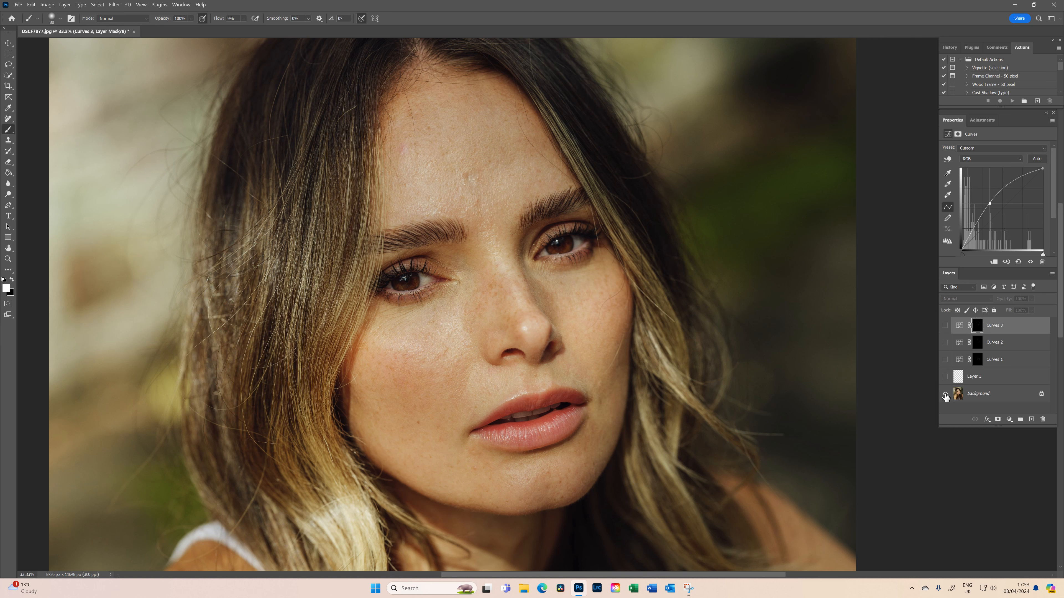
{"action": "left_click", "coordinate": [945, 395], "text": "alt"}
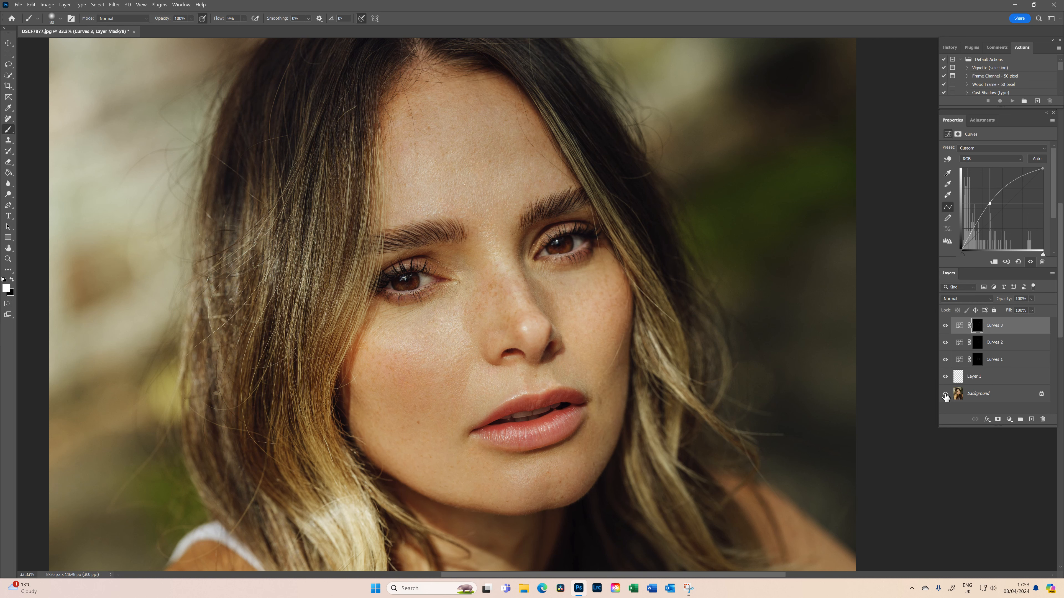
{"action": "key", "text": "ctrl+0"}
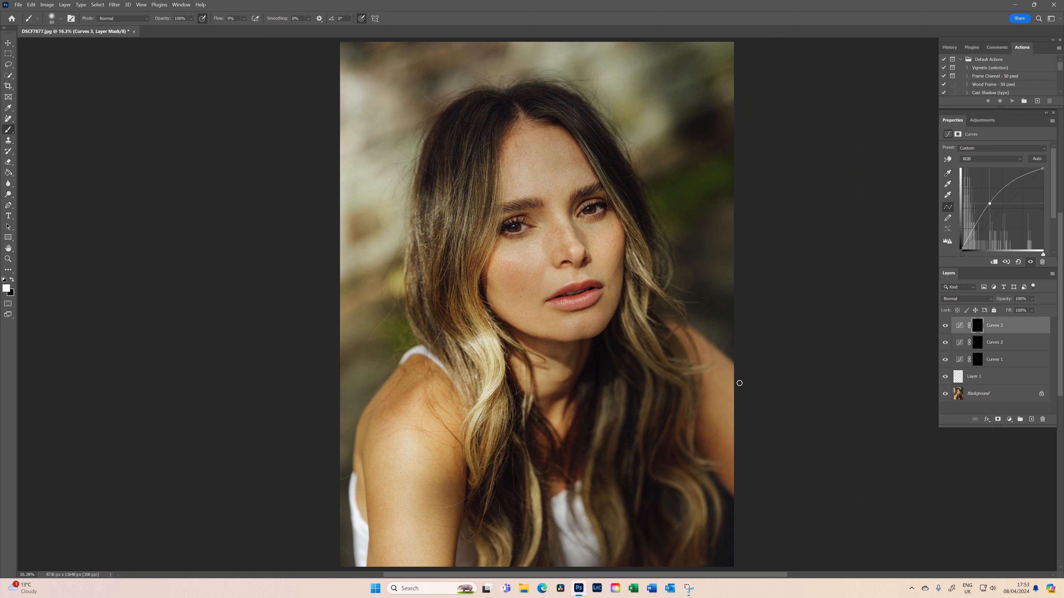